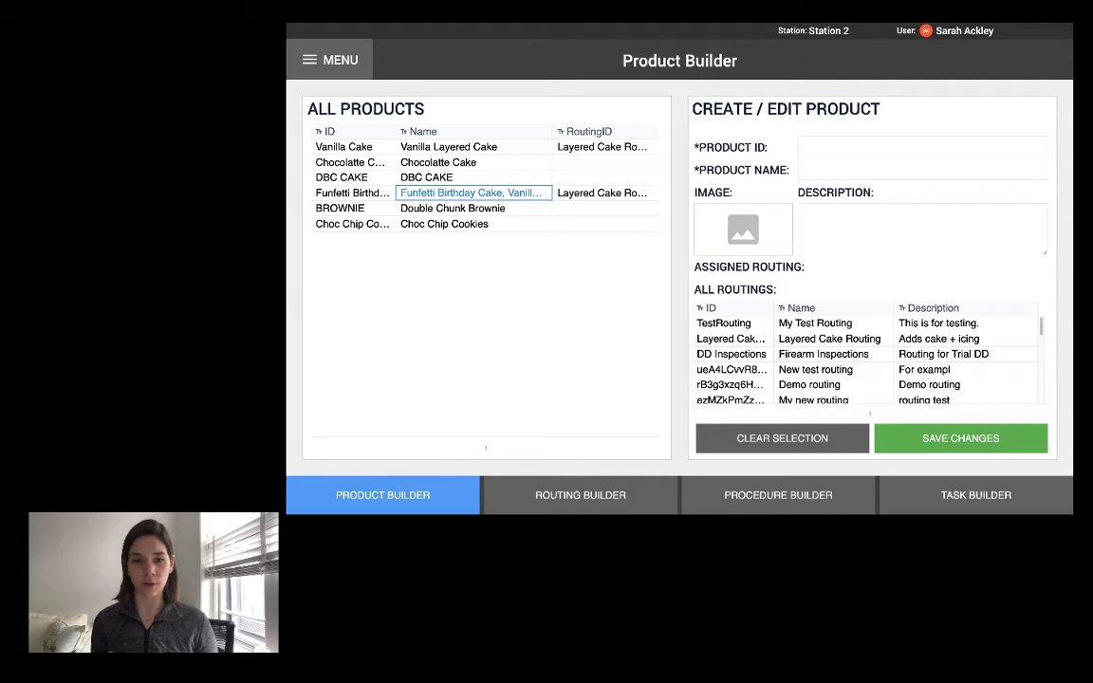
# Open the Vanilla Layered Cake product to review its details and assigned routing
pyautogui.click(474, 178)
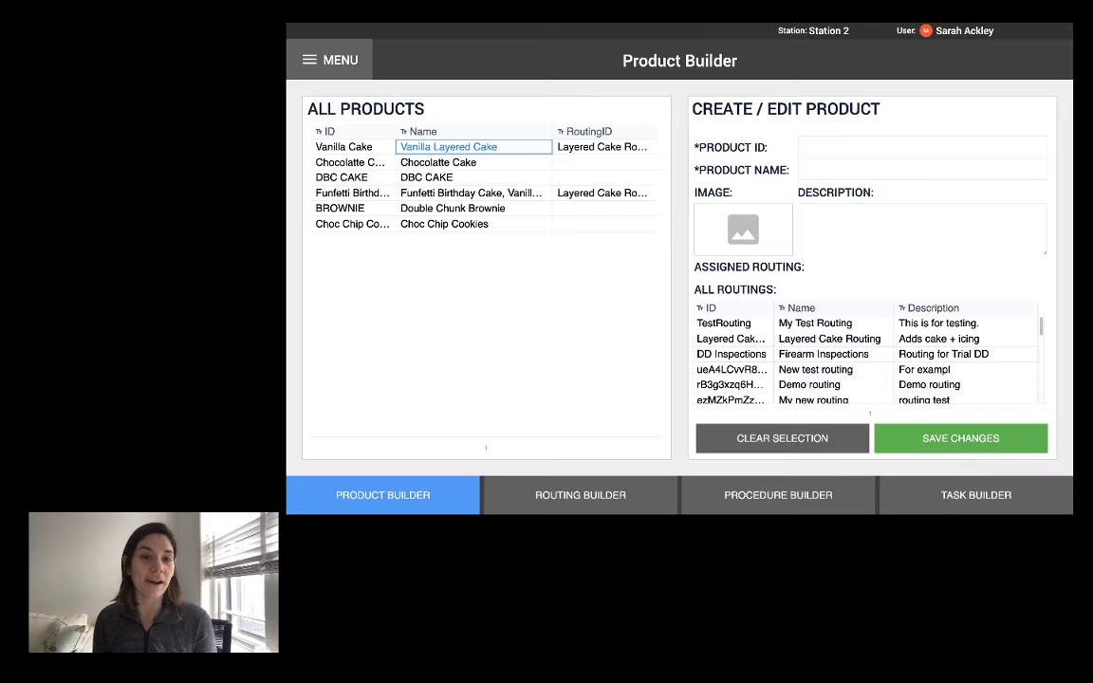
pyautogui.click(447, 146)
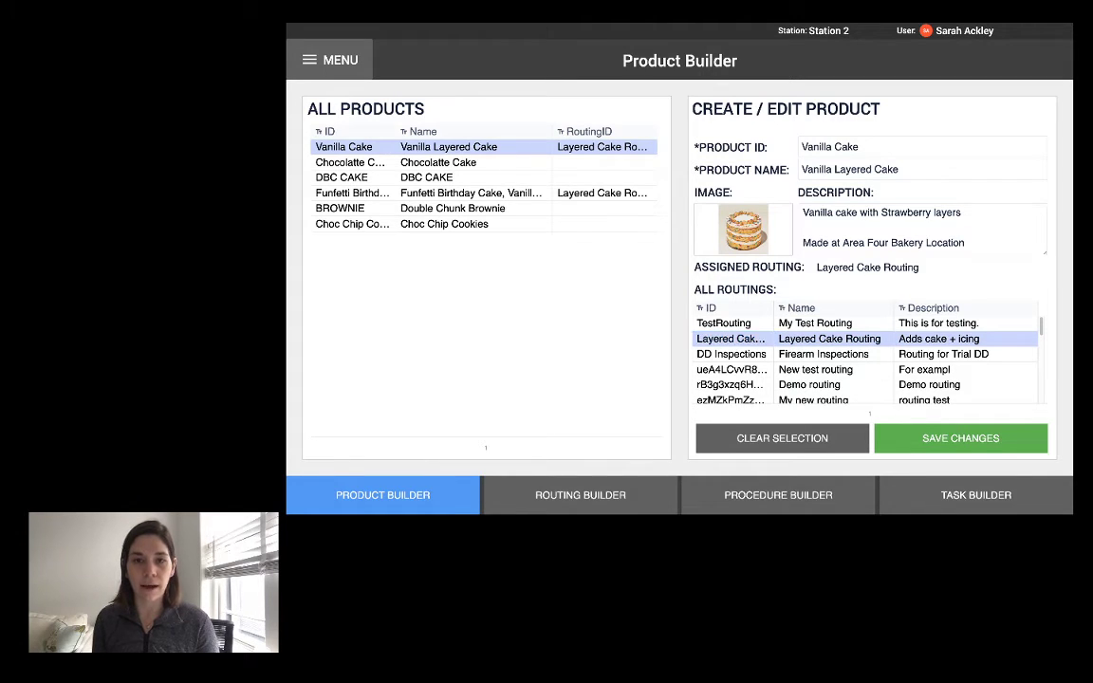
# Restart the app, view the product structure overview, and reopen the Vanilla Layered Cake product in the Product Builder
pyautogui.click(331, 60)
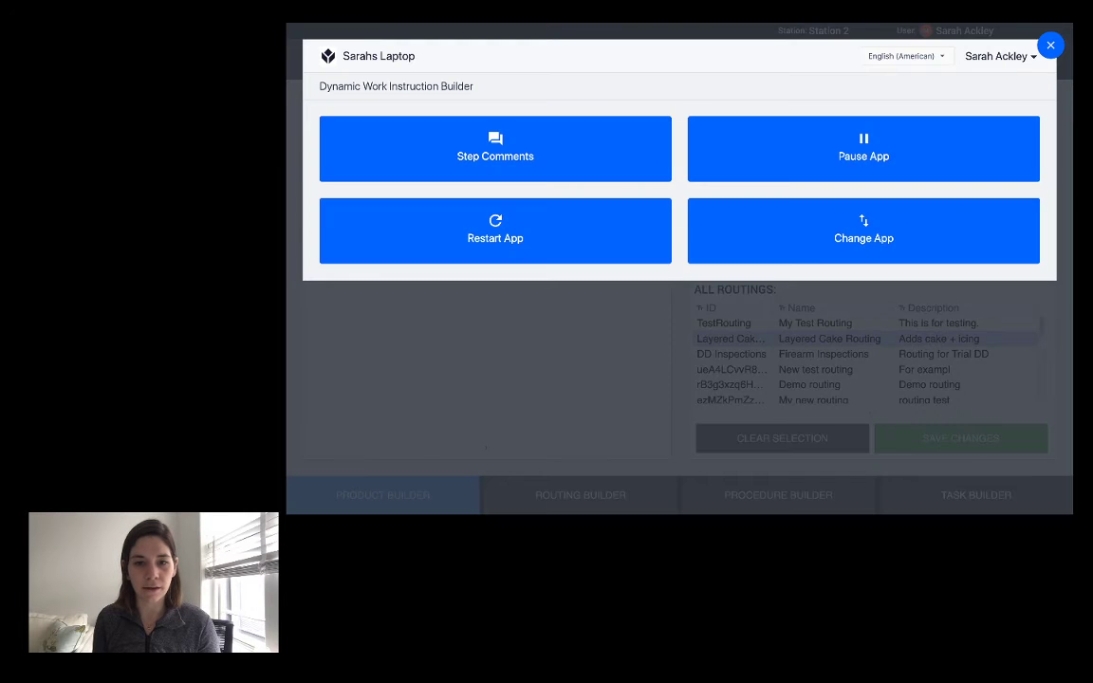
pyautogui.click(496, 228)
pyautogui.click(756, 221)
pyautogui.click(680, 269)
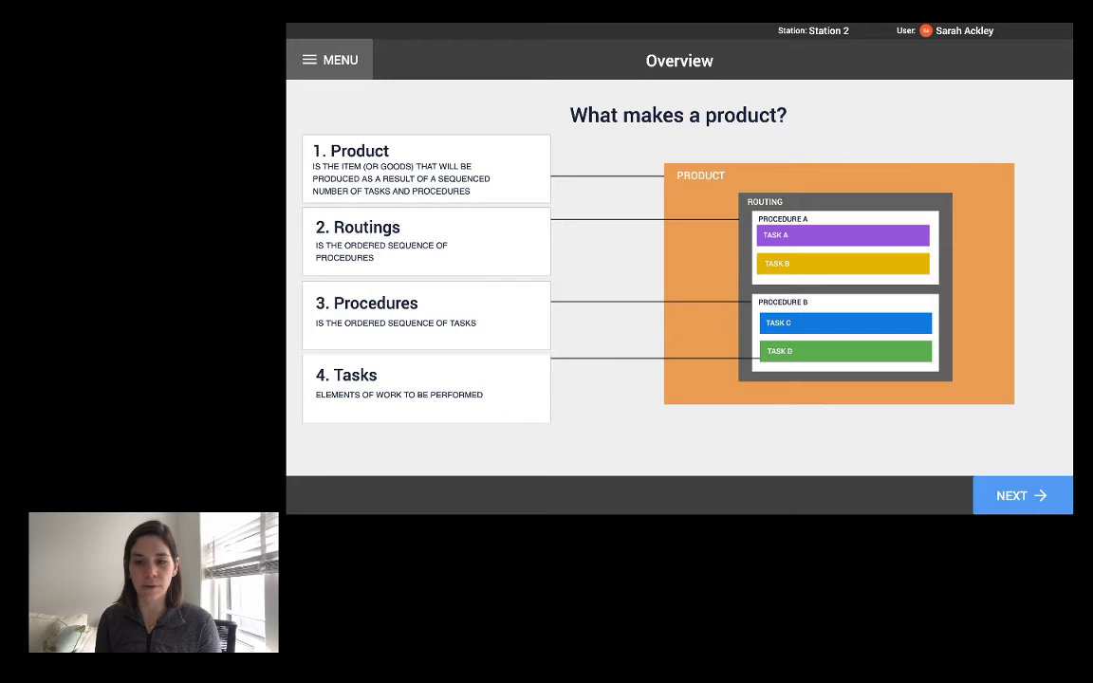
pyautogui.click(1023, 496)
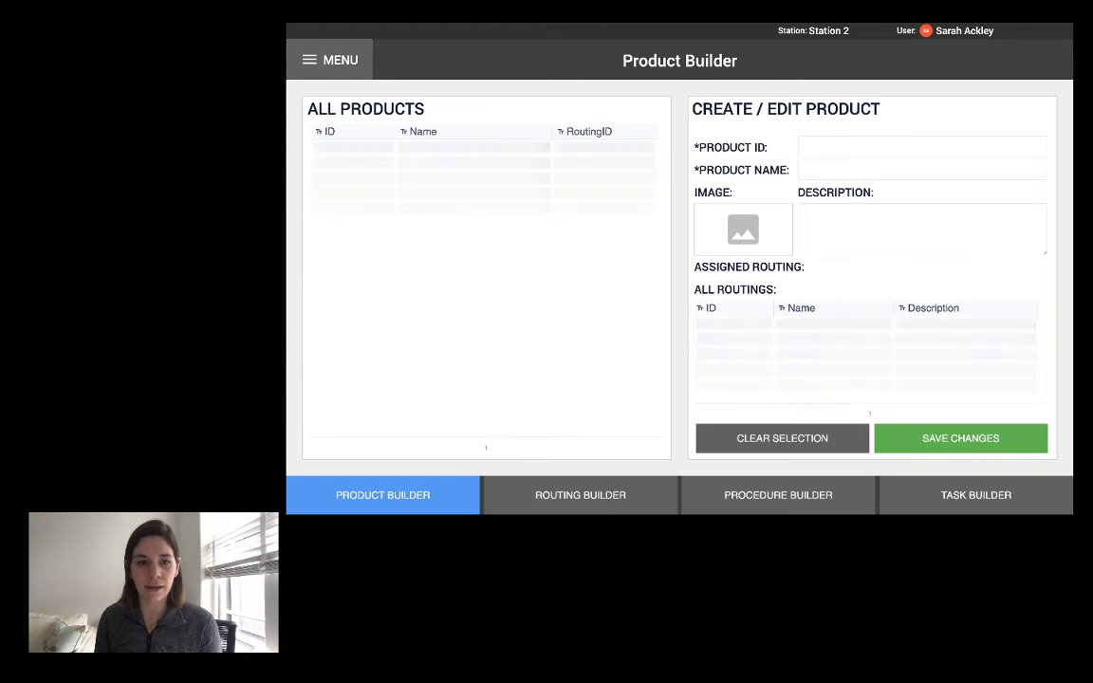
pyautogui.click(449, 147)
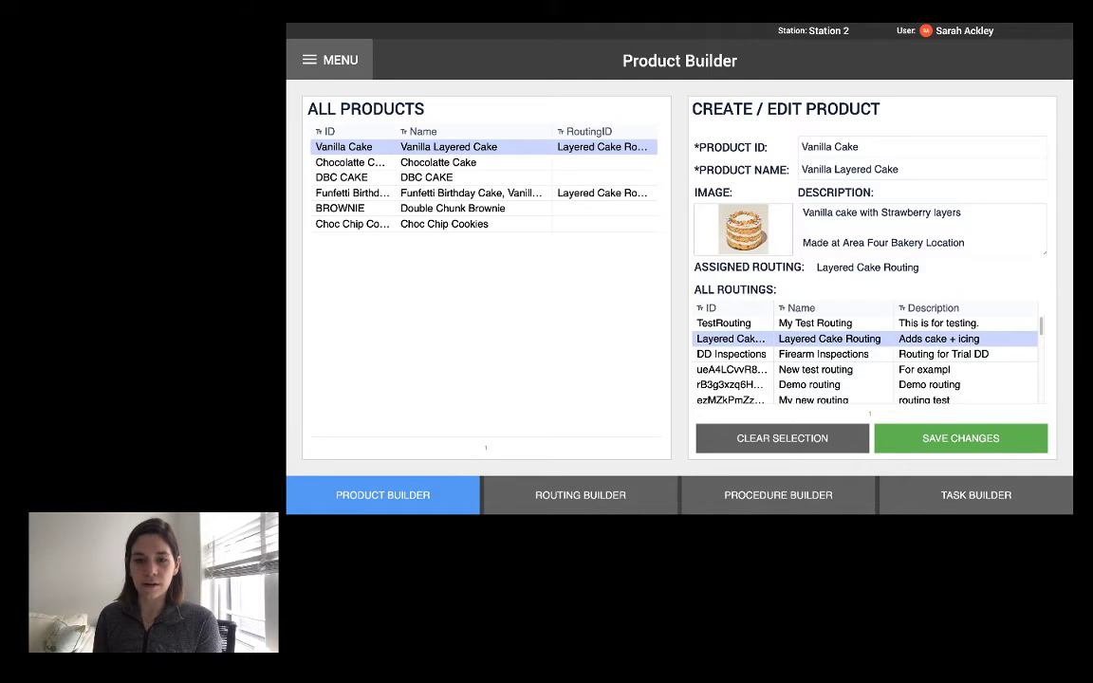
# In the Layered Cake Routing, move the Bake Cake procedure down one place and back up to first
pyautogui.click(581, 496)
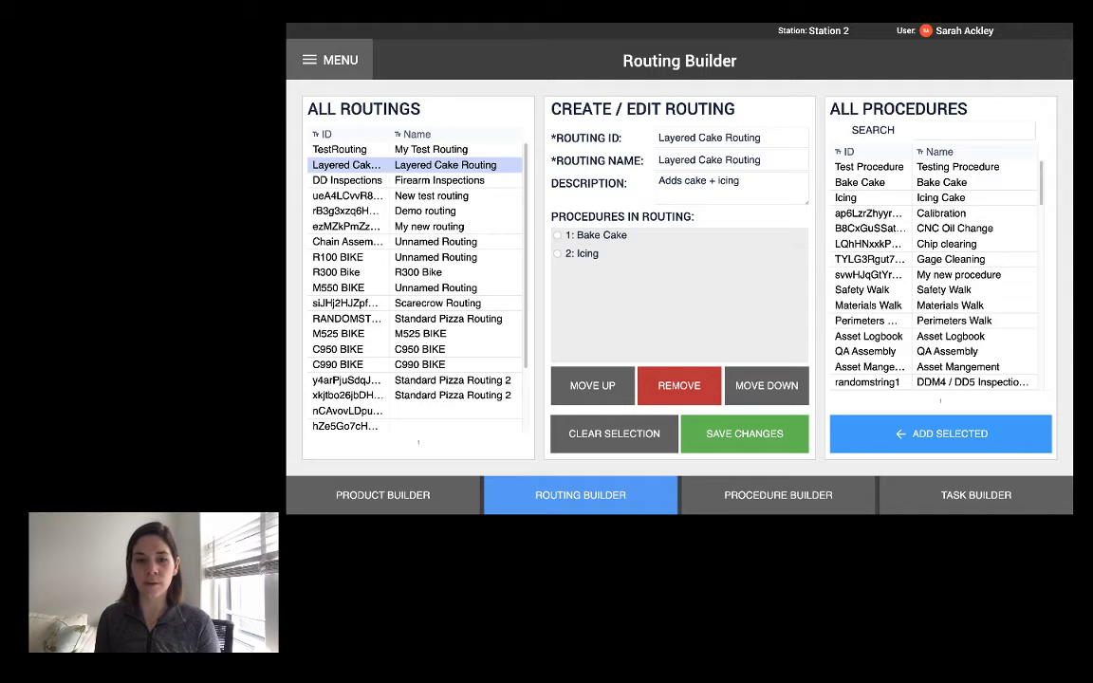
pyautogui.click(558, 235)
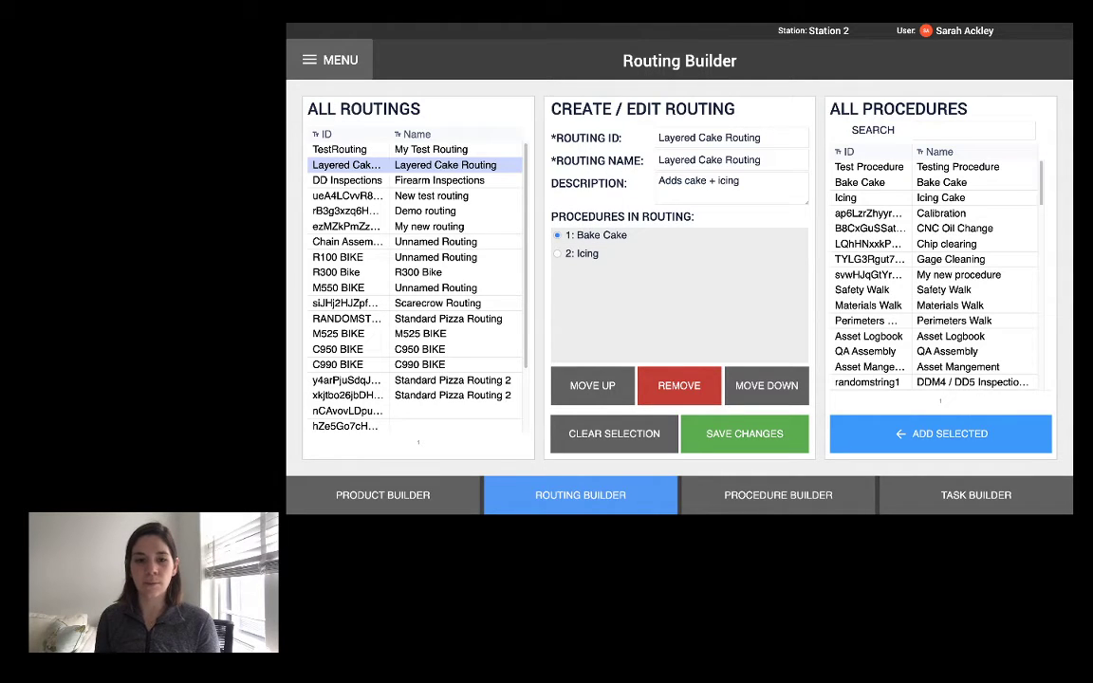
pyautogui.click(767, 386)
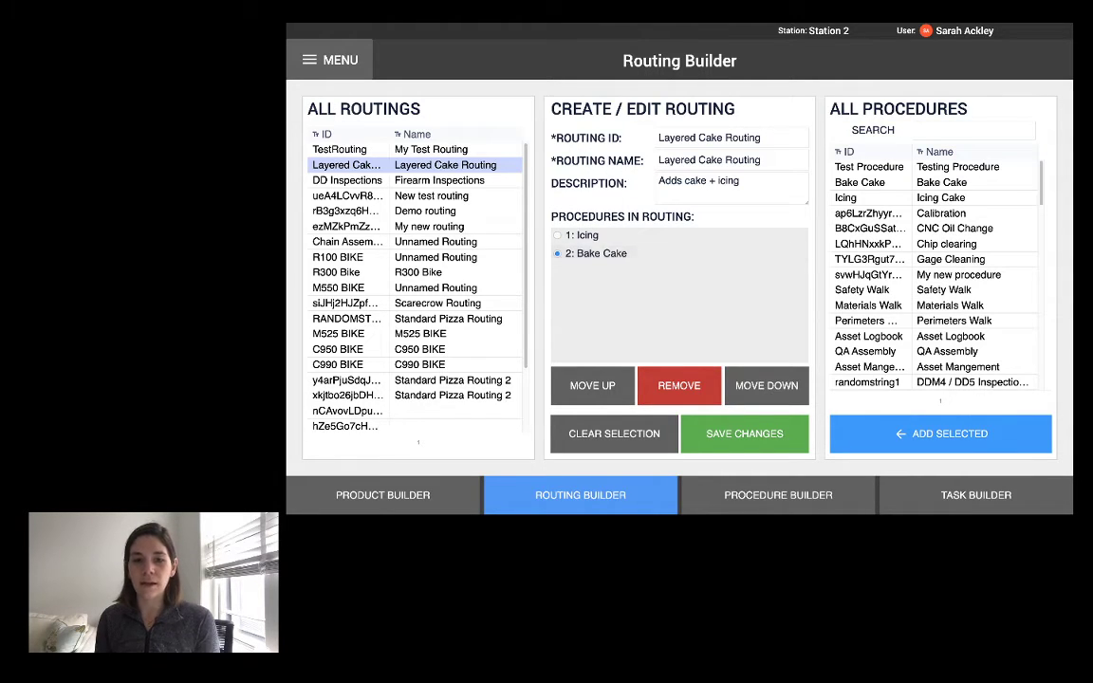
pyautogui.click(592, 385)
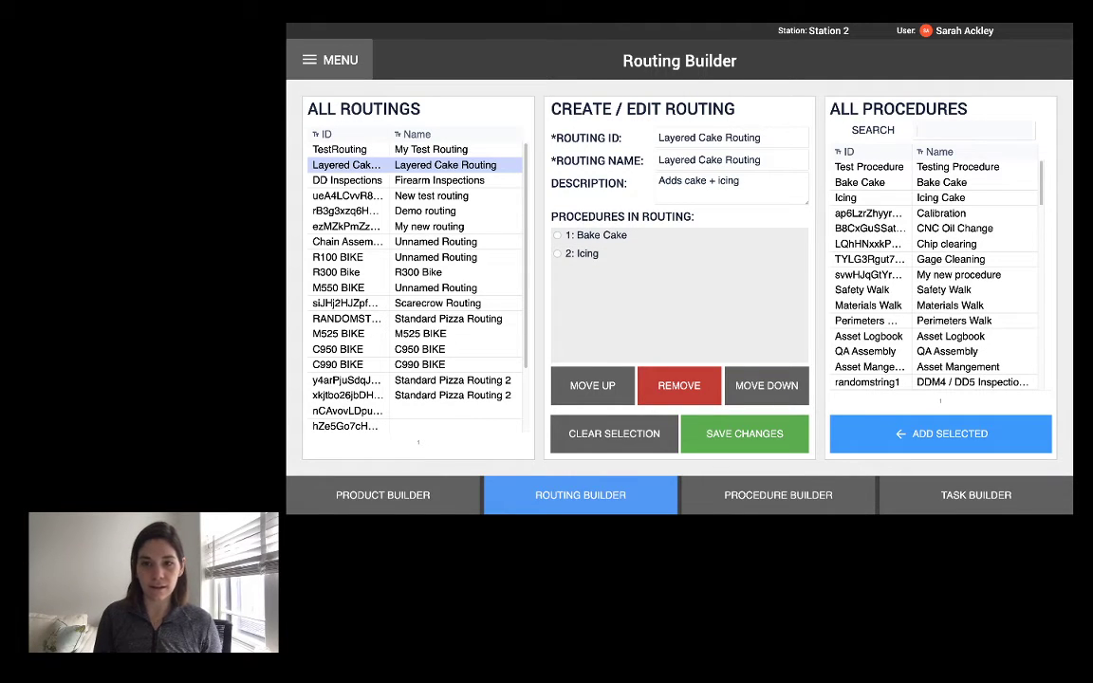
# Search the procedures for "Bake C" and add Bake Cake as a third procedure in the Layered Cake Routing
pyautogui.write('Bake C')
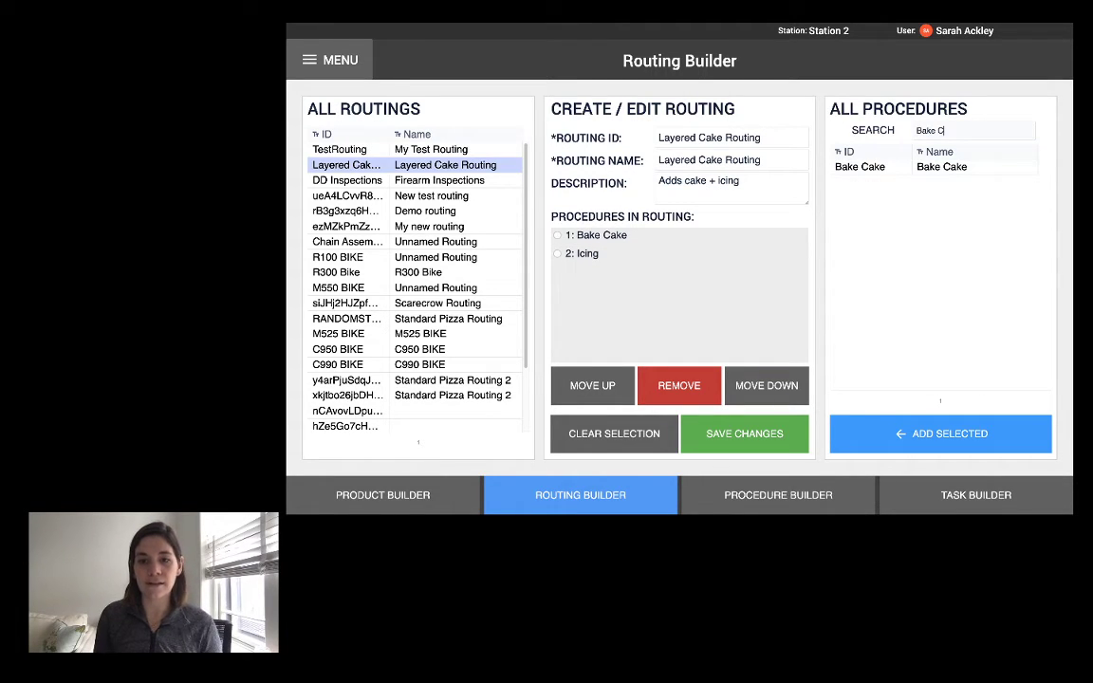
pyautogui.click(860, 167)
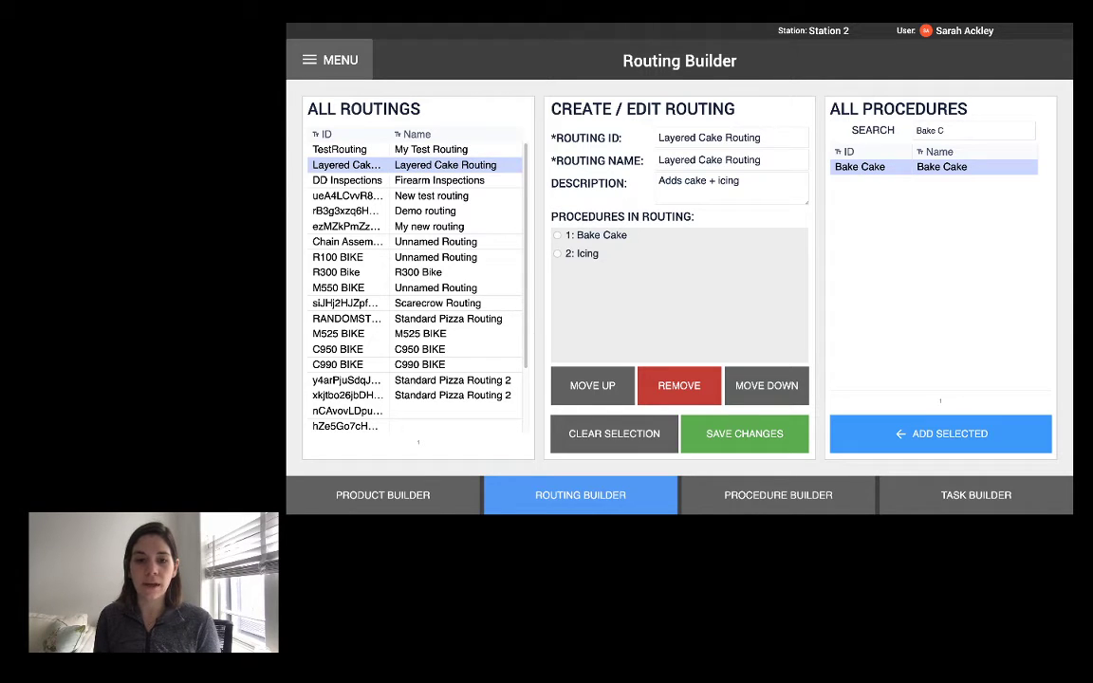
pyautogui.click(940, 434)
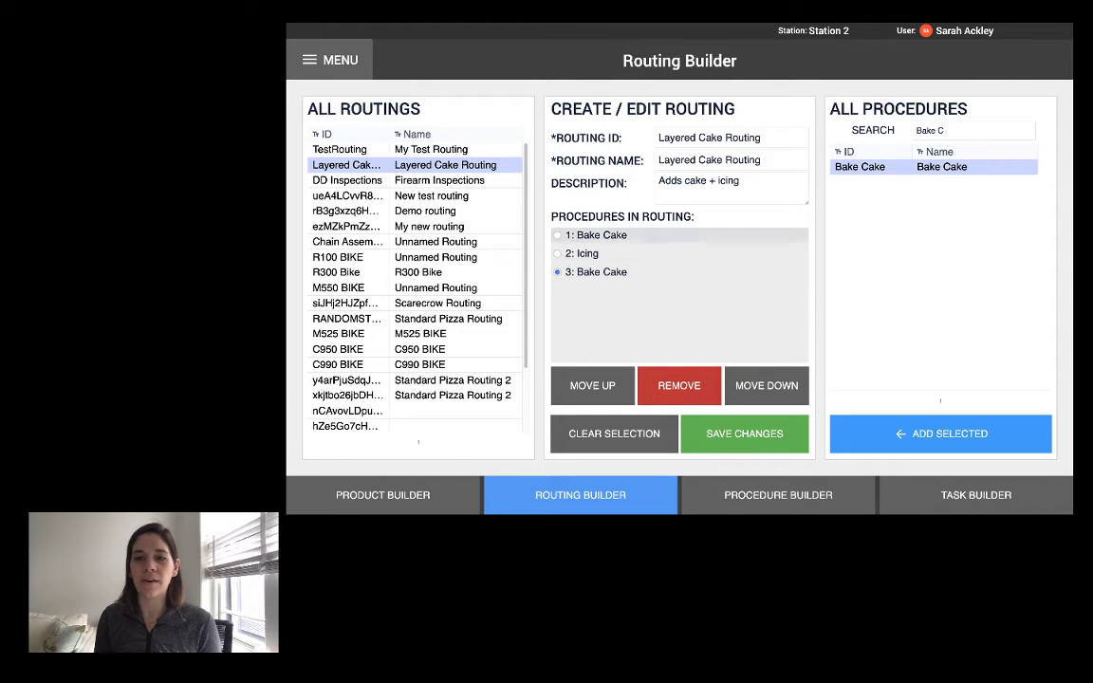
pyautogui.click(596, 273)
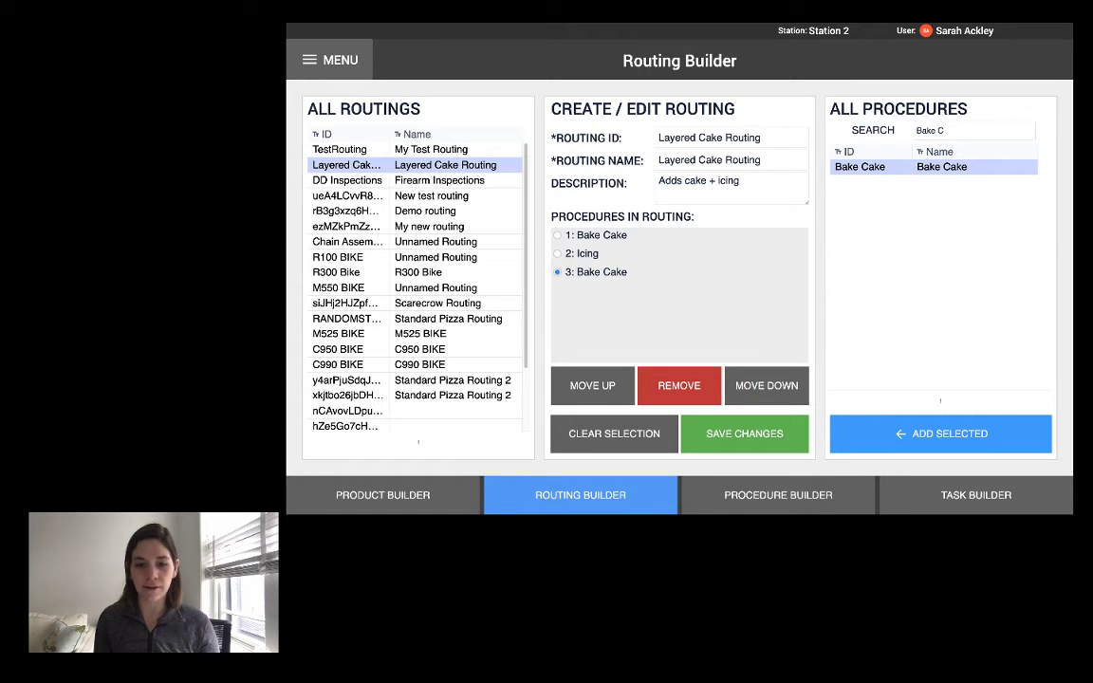
# Review the Bake Cake procedure's task sequence in the Procedure Builder, comparing it with the routing that uses it
pyautogui.click(778, 495)
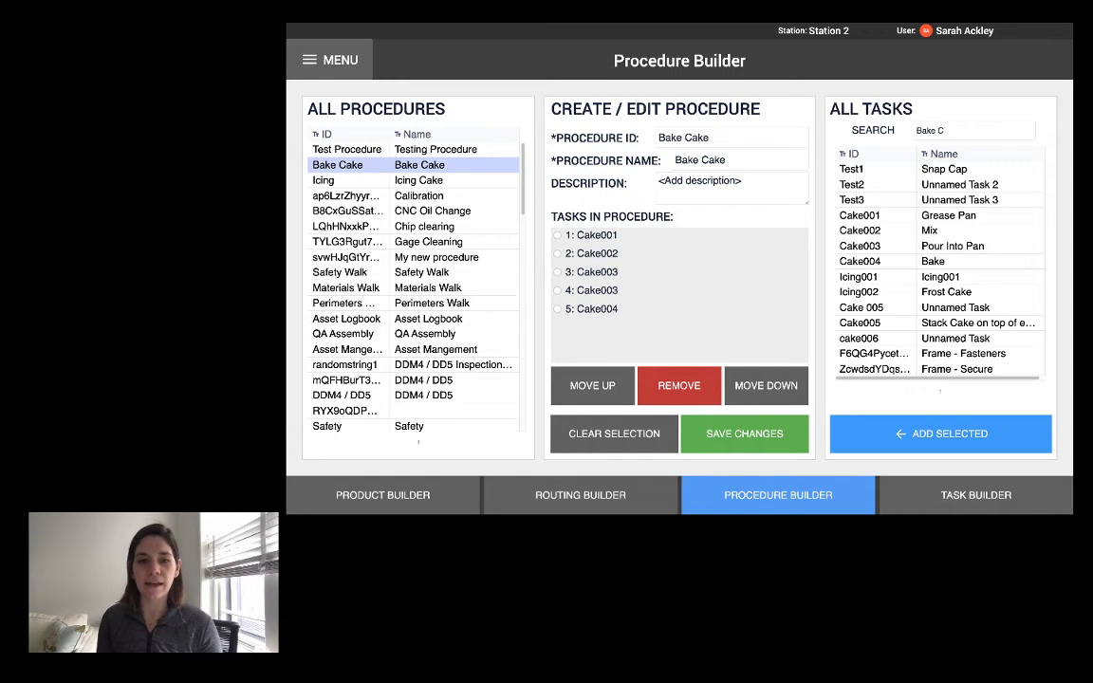
pyautogui.click(337, 164)
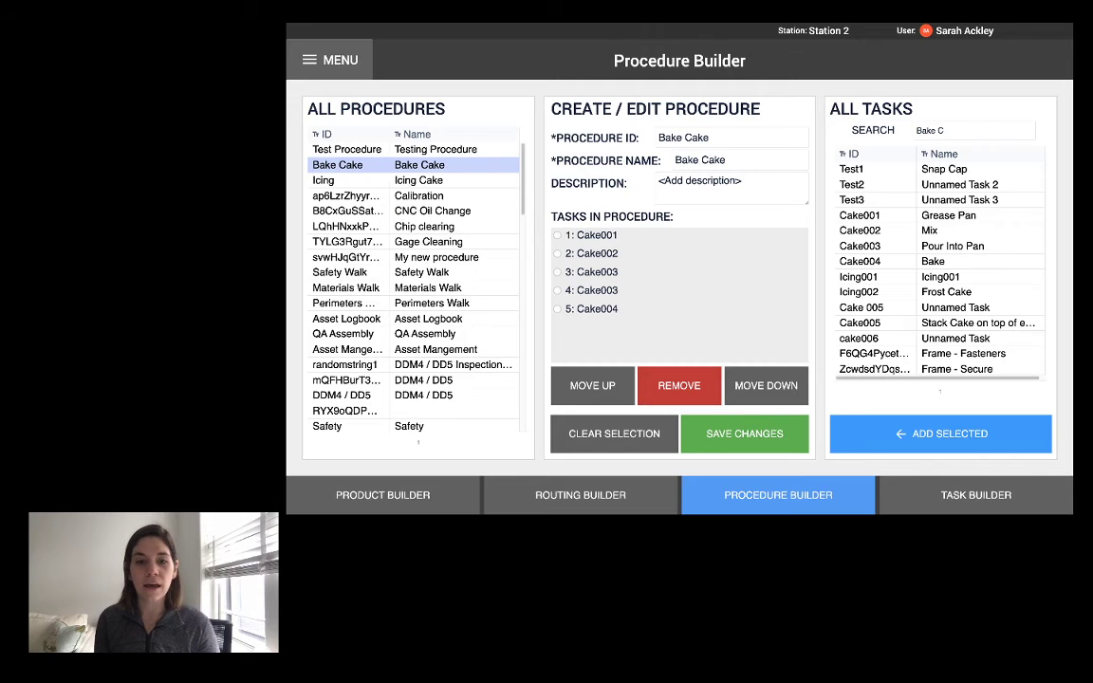
pyautogui.click(580, 495)
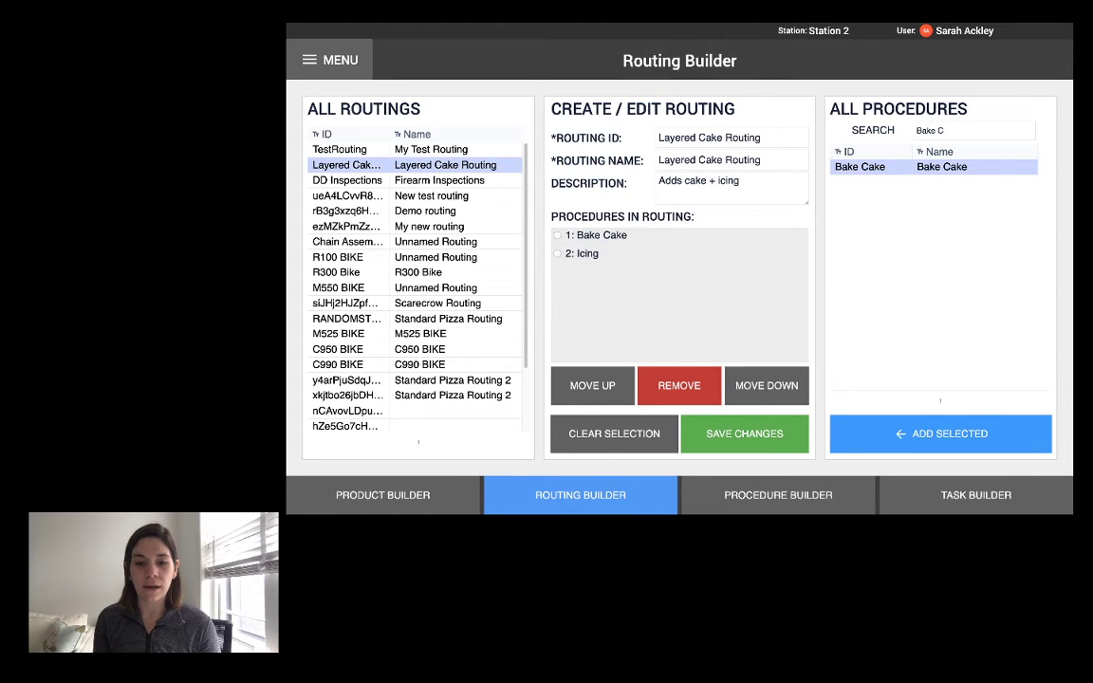
pyautogui.click(778, 494)
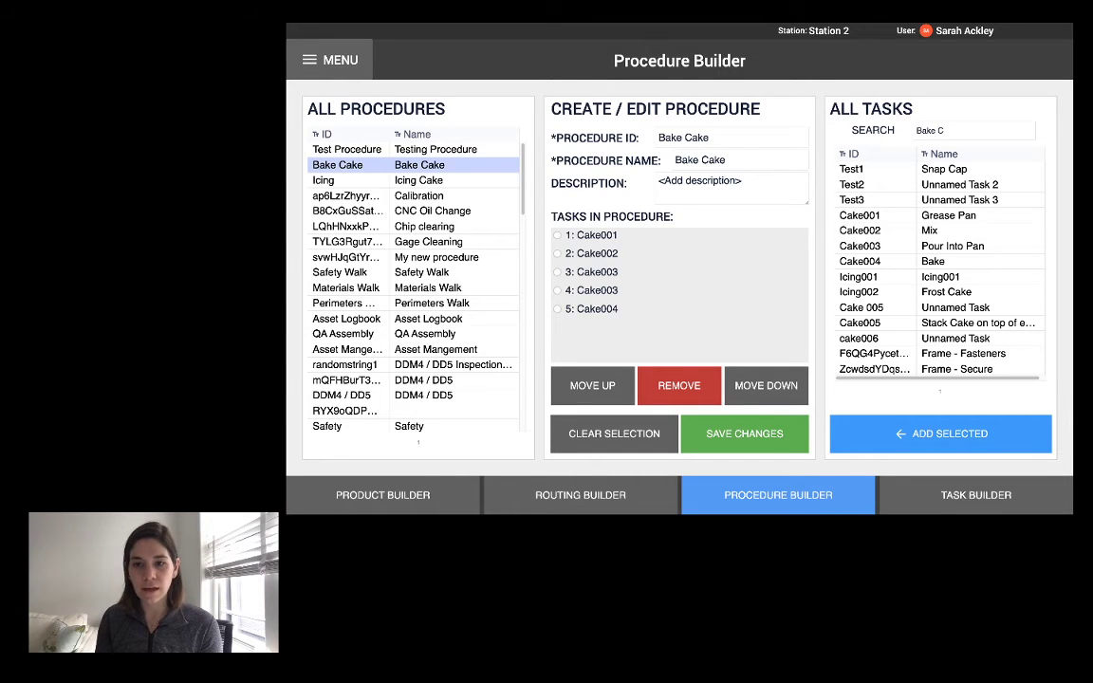
pyautogui.click(859, 231)
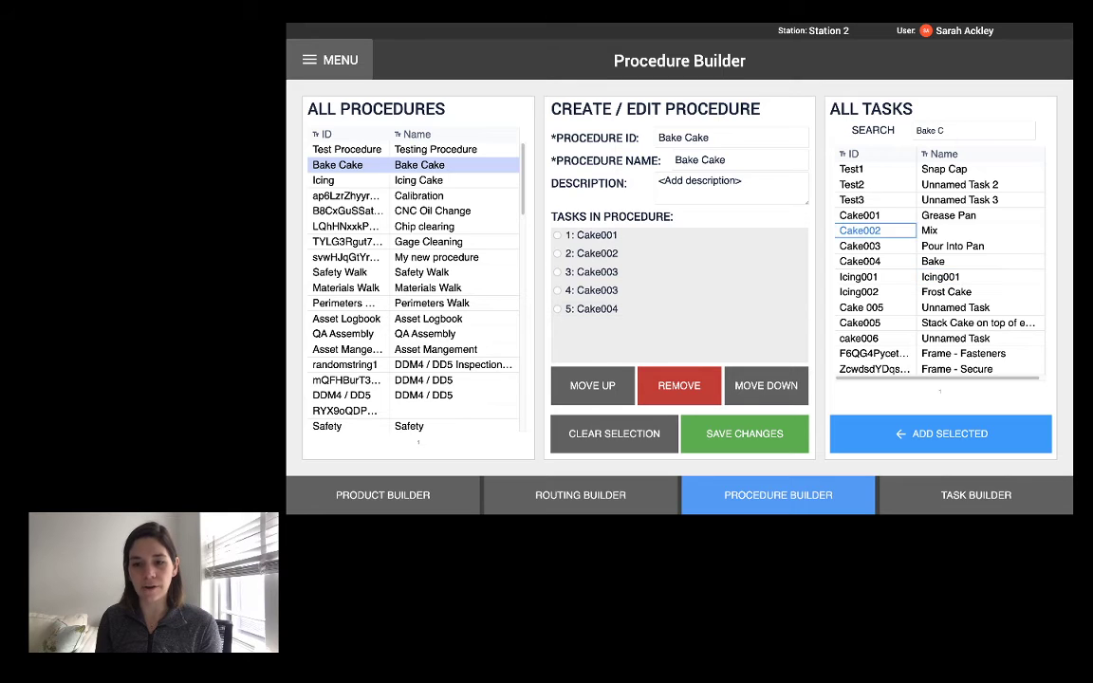
# In the Task Builder, examine the details of tasks Cake001, Cake002, Cake003 and Cake004
pyautogui.click(977, 495)
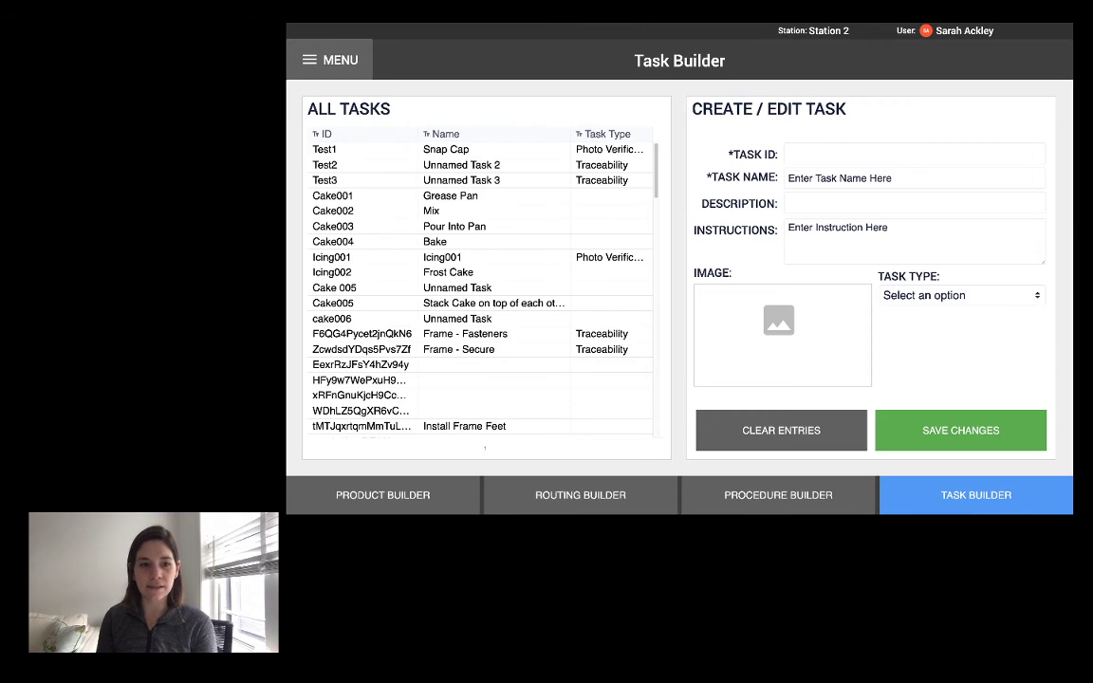
pyautogui.click(345, 196)
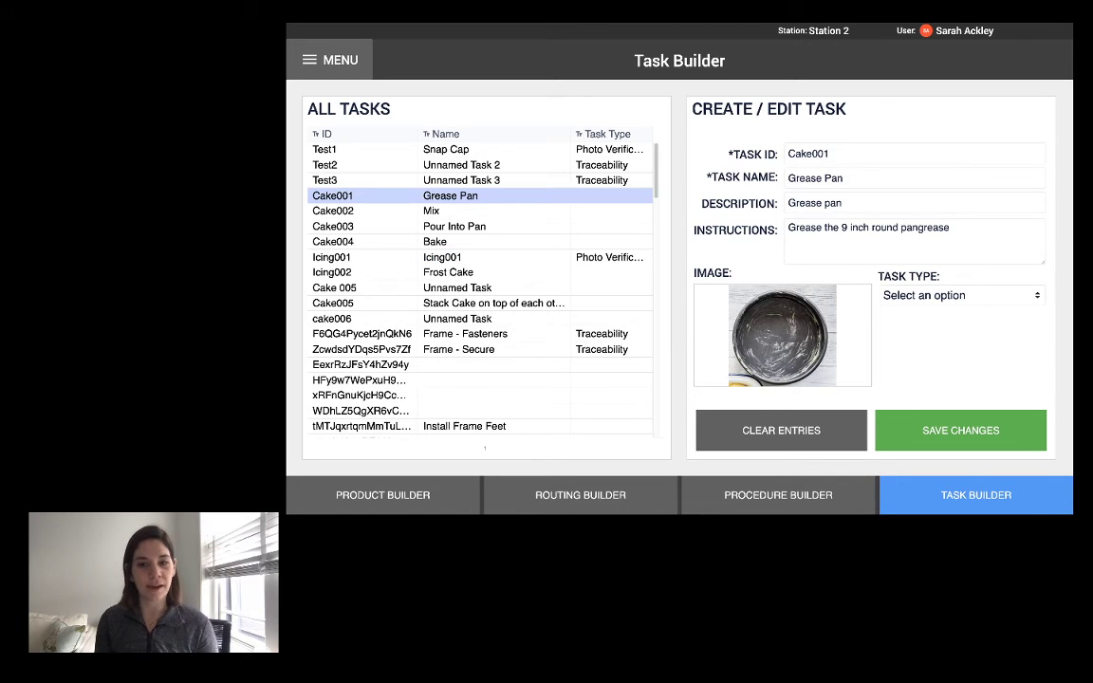
pyautogui.click(360, 211)
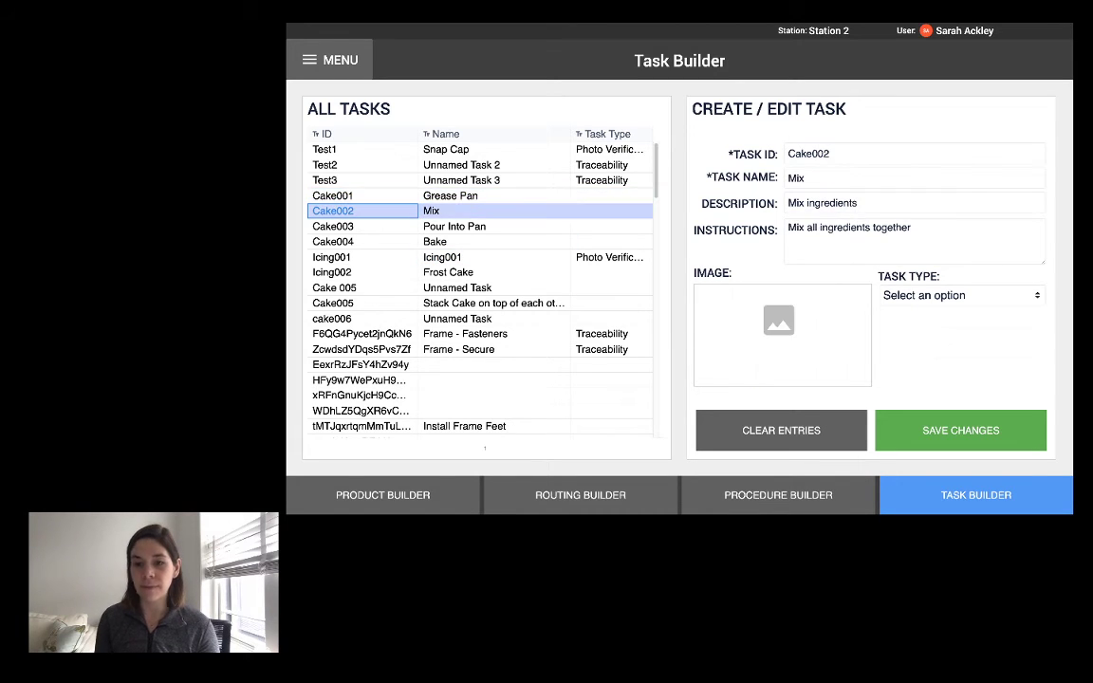
pyautogui.click(361, 227)
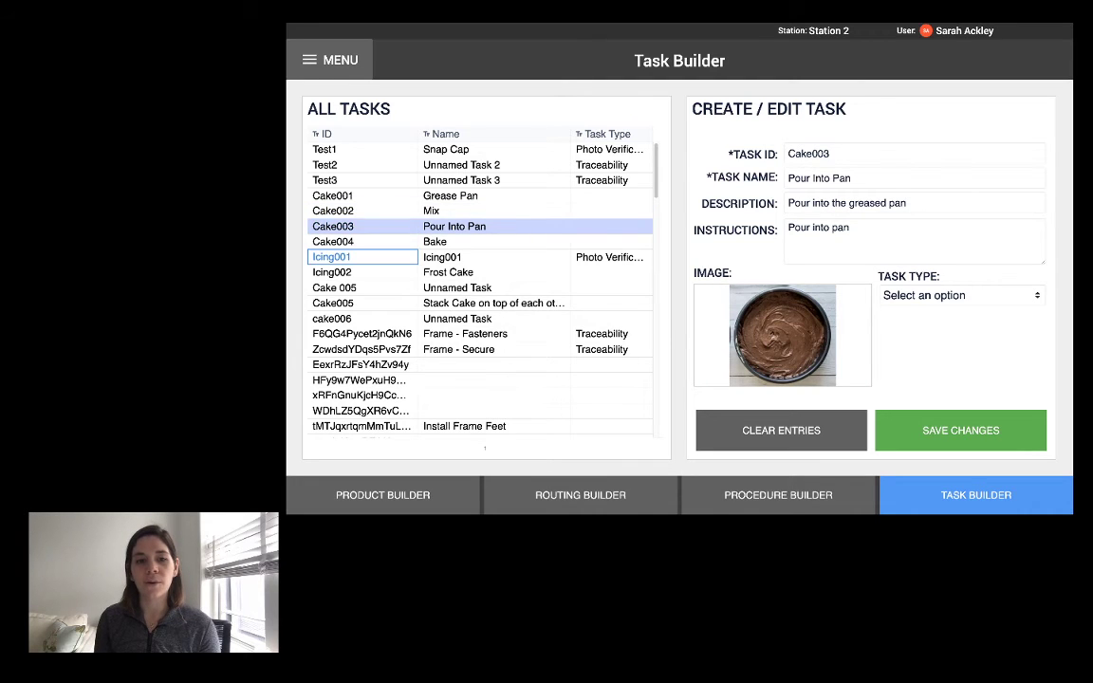
pyautogui.click(361, 257)
pyautogui.click(361, 241)
pyautogui.click(361, 227)
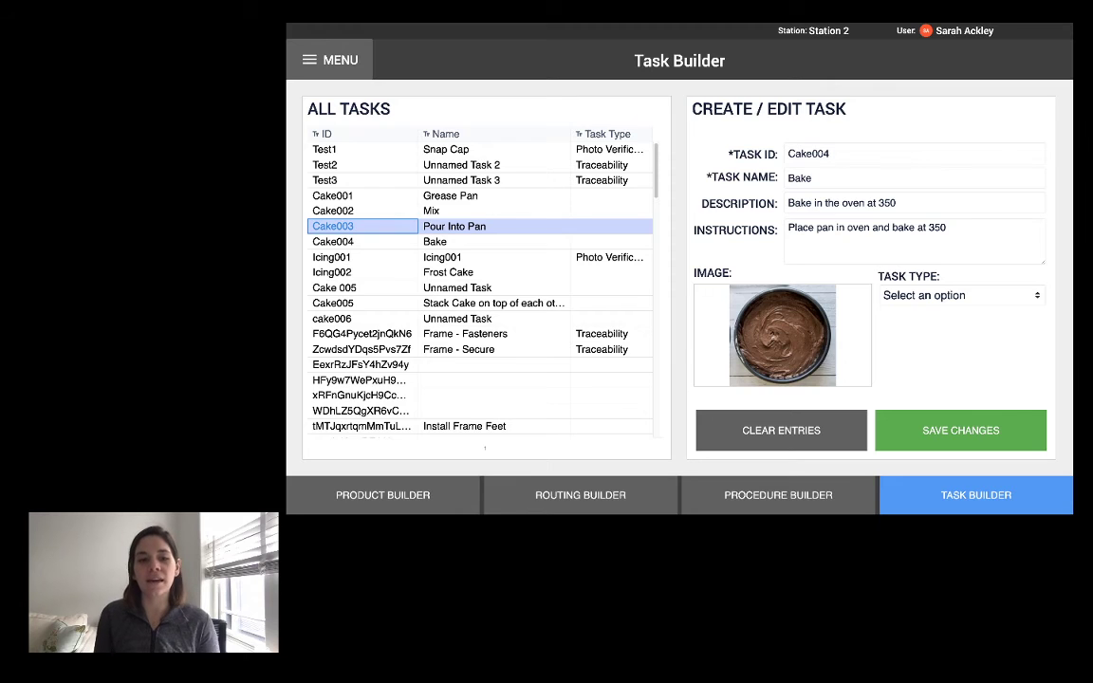
pyautogui.click(361, 242)
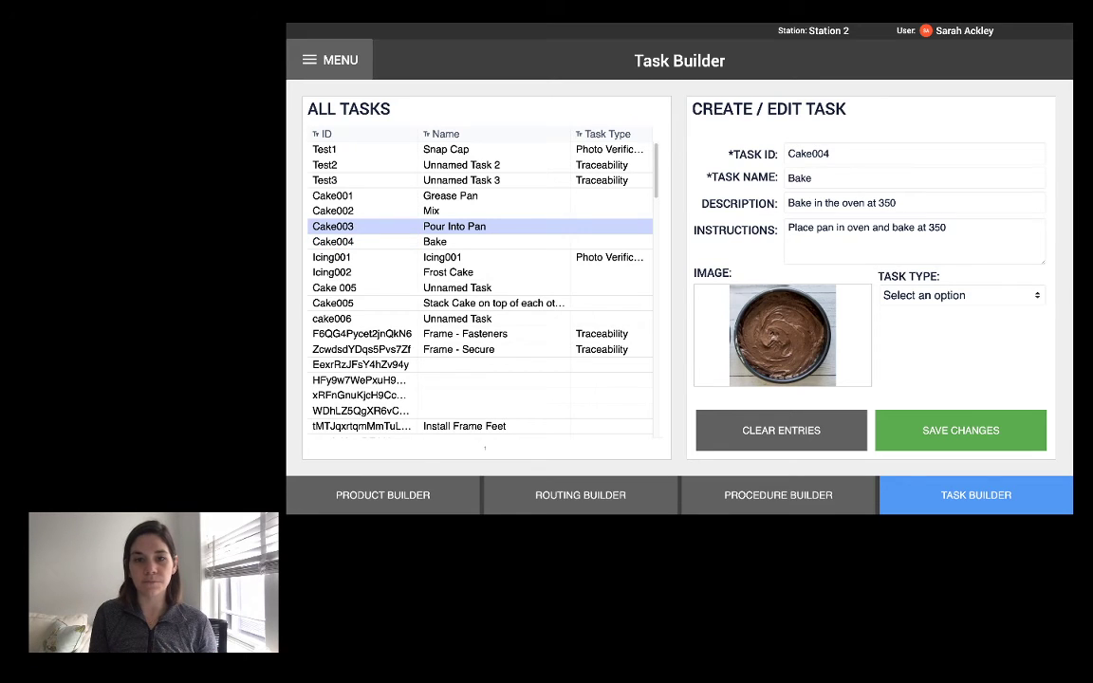
# Search the apps for "module" and switch to the Dynamic Work Instruction Viewer Module
pyautogui.click(330, 60)
pyautogui.click(864, 231)
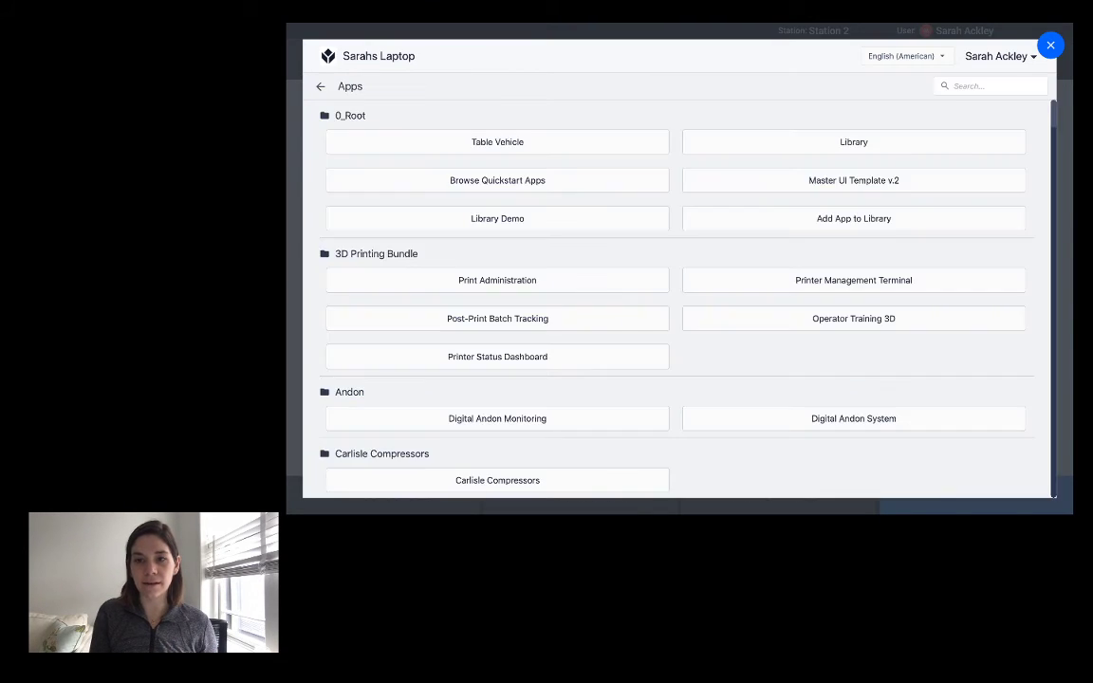
pyautogui.click(990, 86)
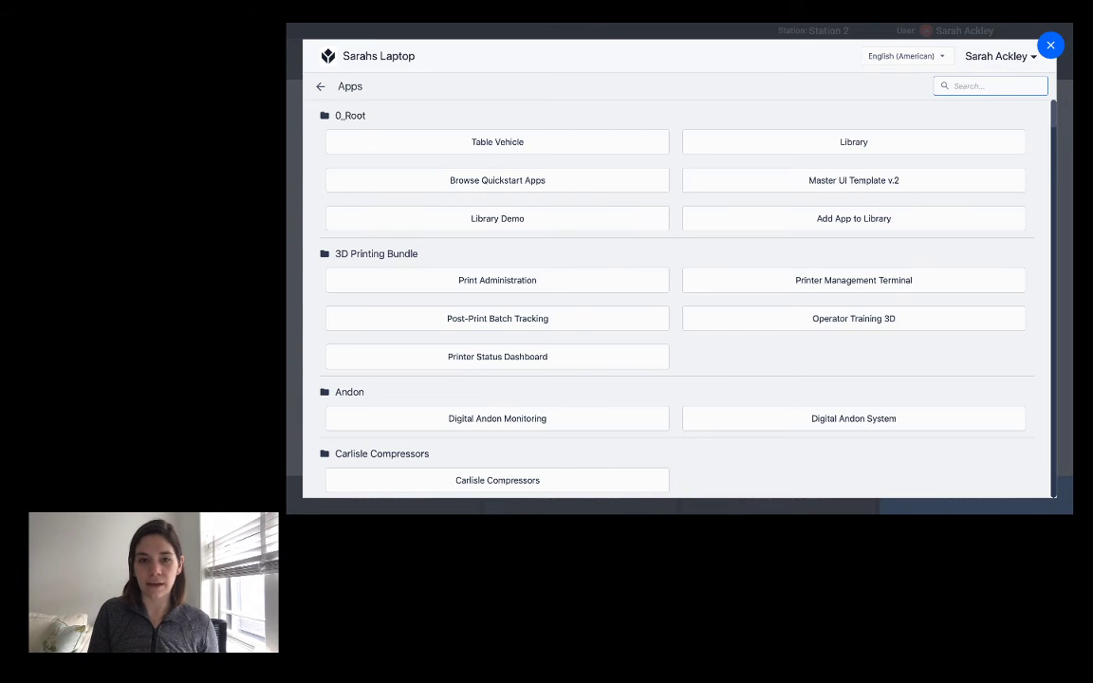
pyautogui.write('module')
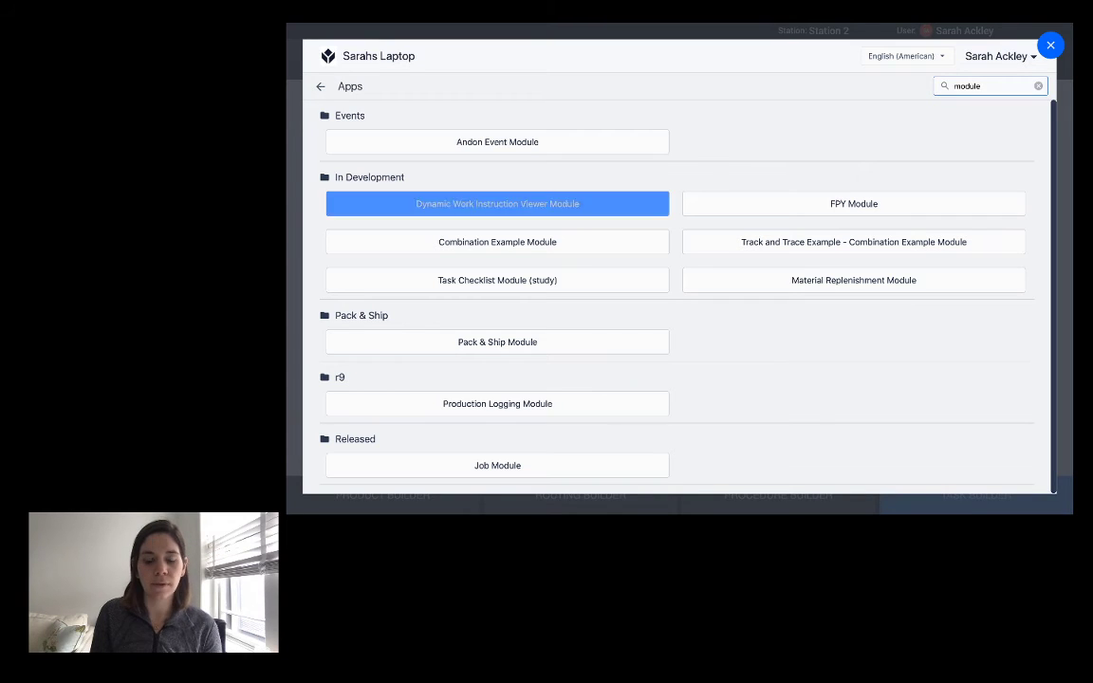
pyautogui.click(497, 203)
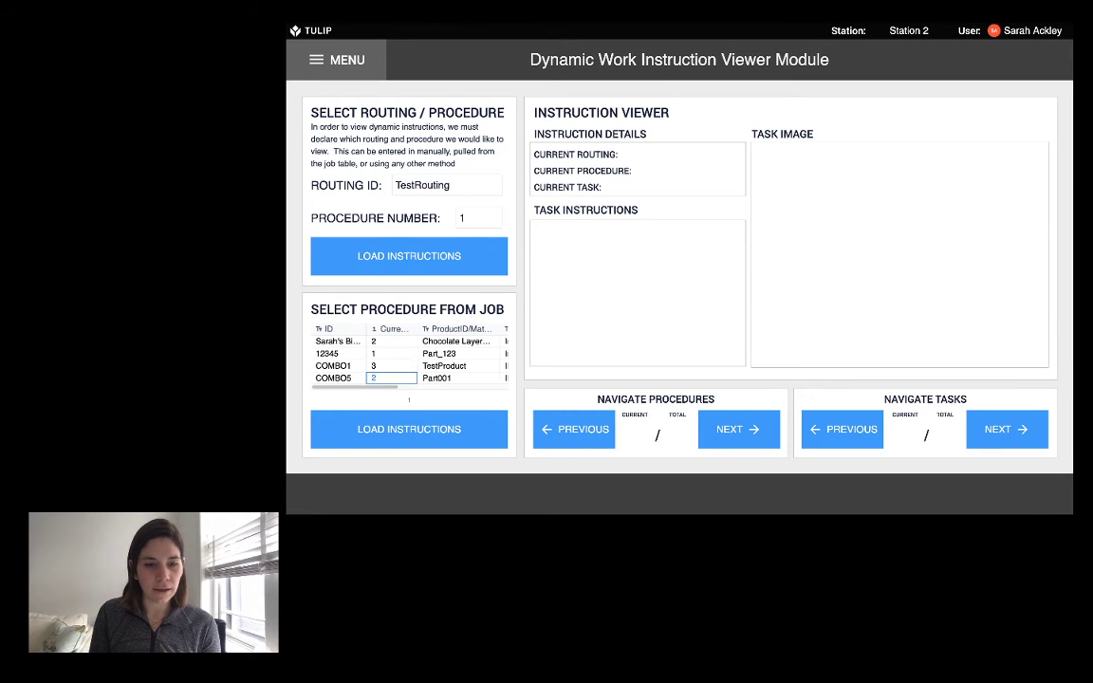
# Set the routing ID to Layered Cake Routing and load its instructions for procedure number 1
pyautogui.click(391, 365)
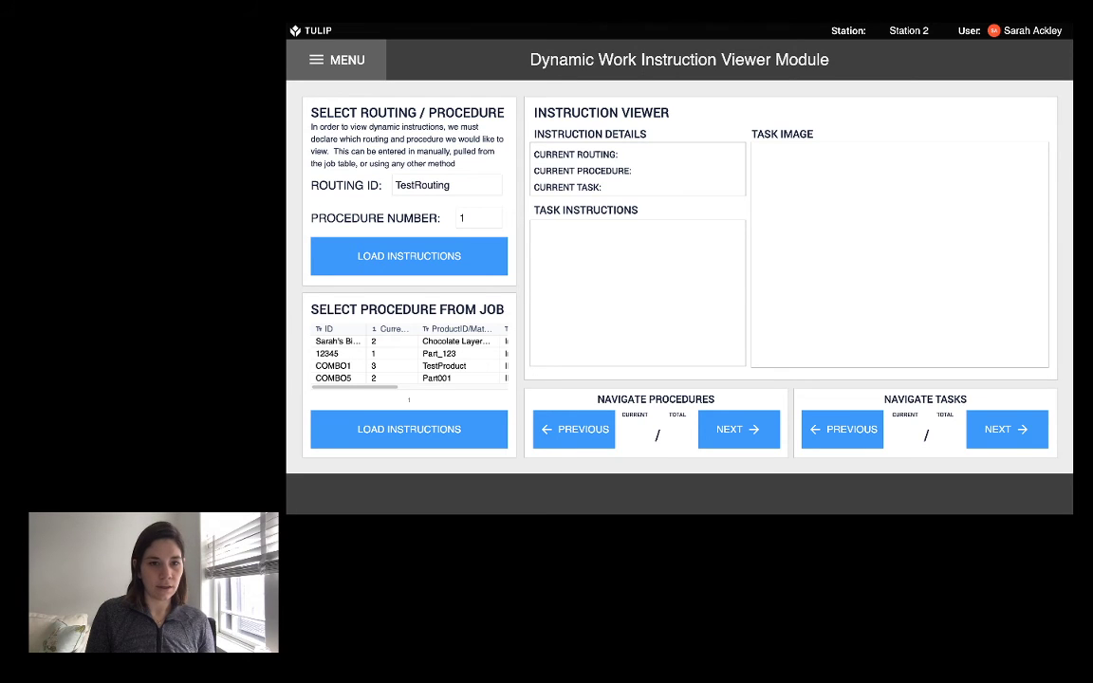
pyautogui.click(446, 185)
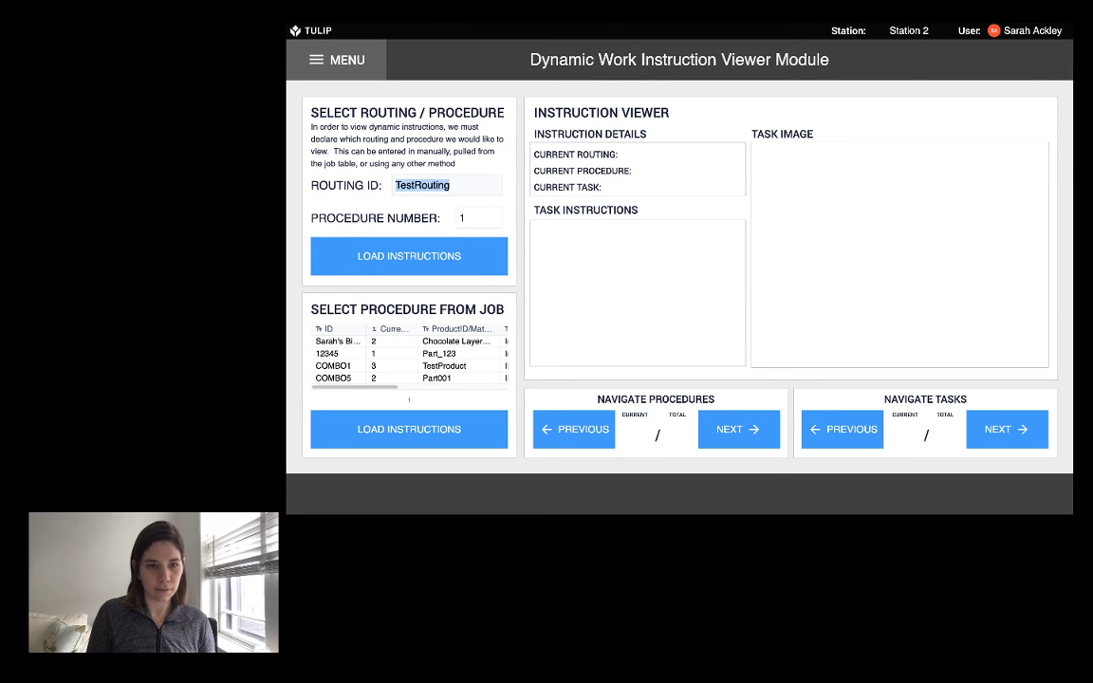
pyautogui.write('Layered Cake Routing')
pyautogui.click(409, 255)
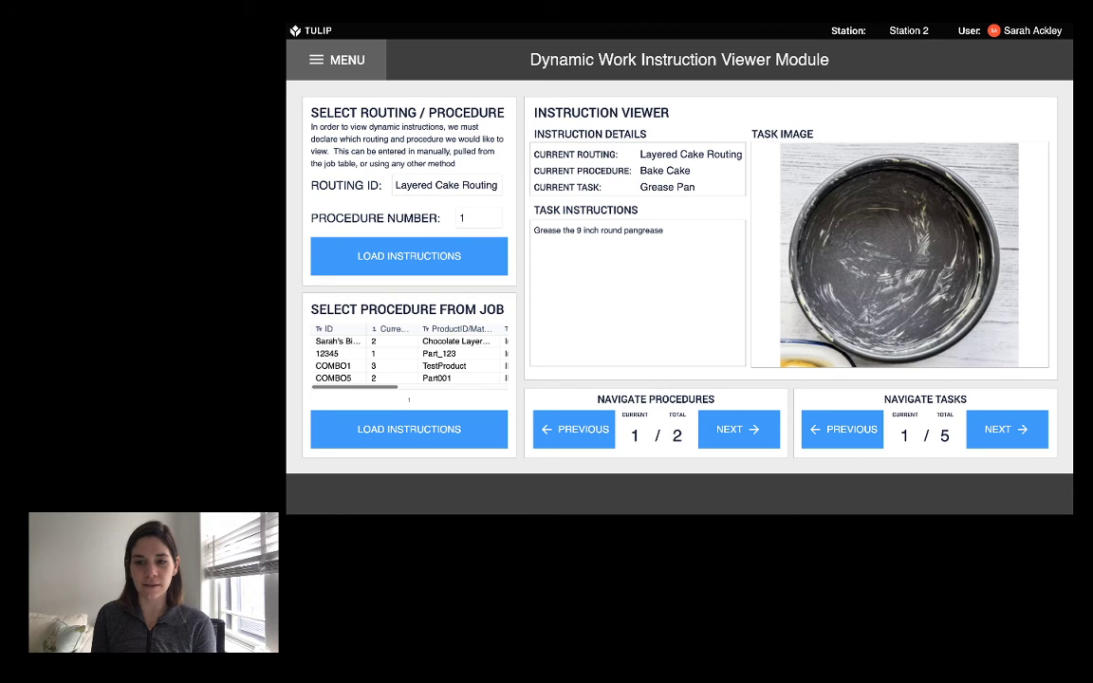
# Go through all Bake Cake task instructions, advance to the Icing Cake procedure and view its Frost Cake task
pyautogui.click(1007, 429)
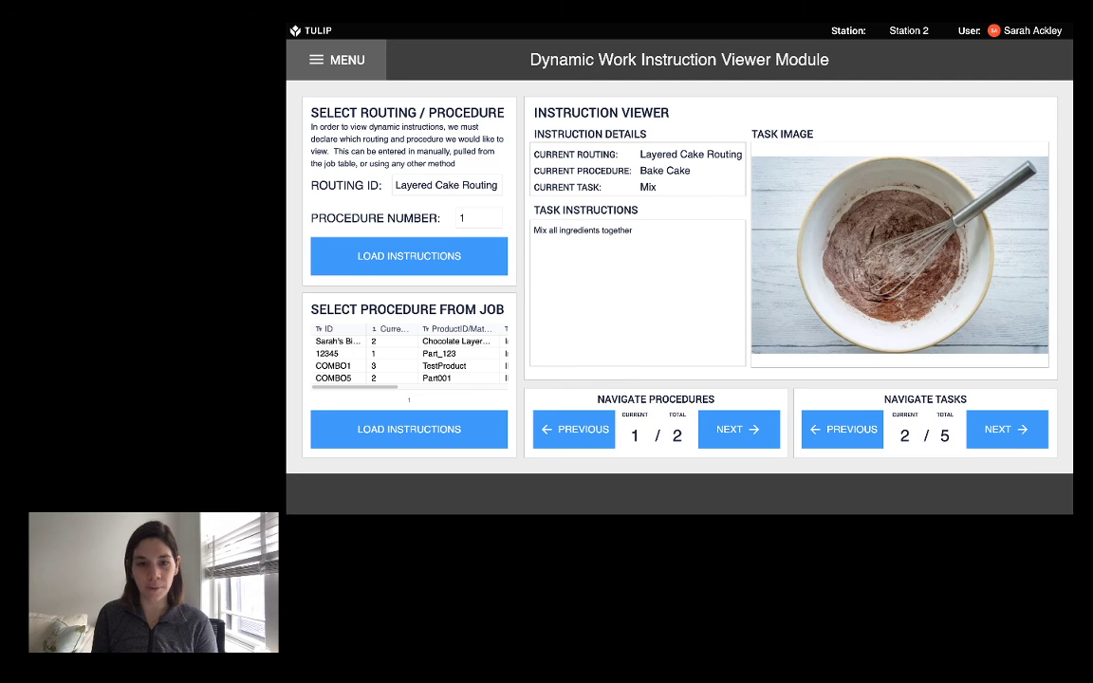
pyautogui.click(1007, 429)
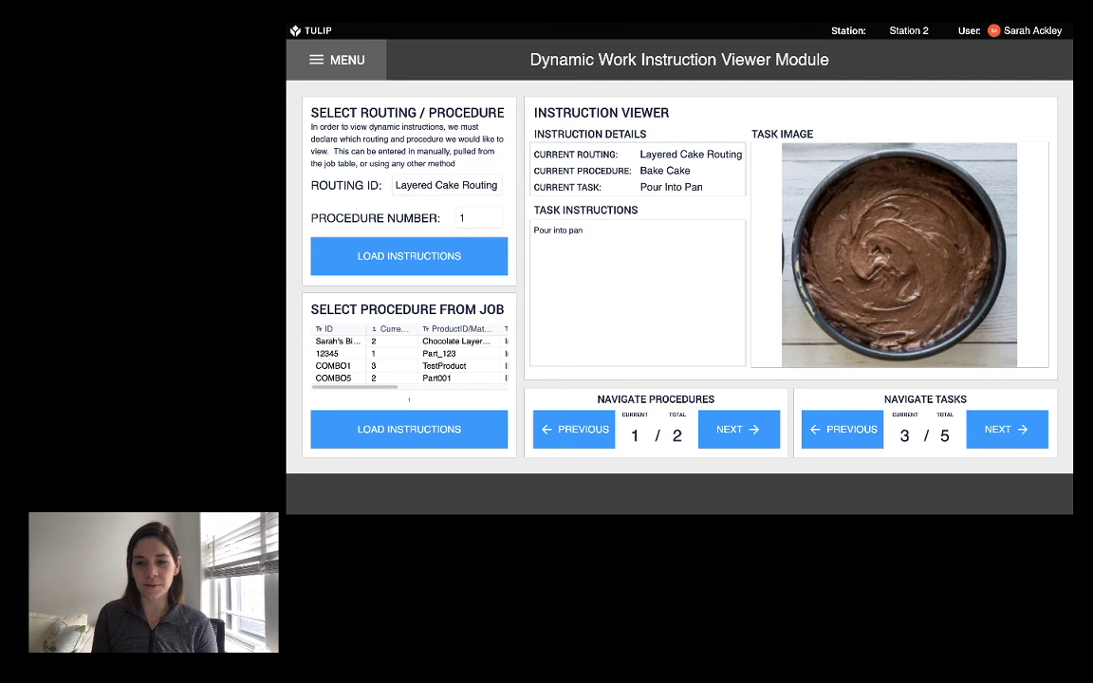
pyautogui.click(1007, 429)
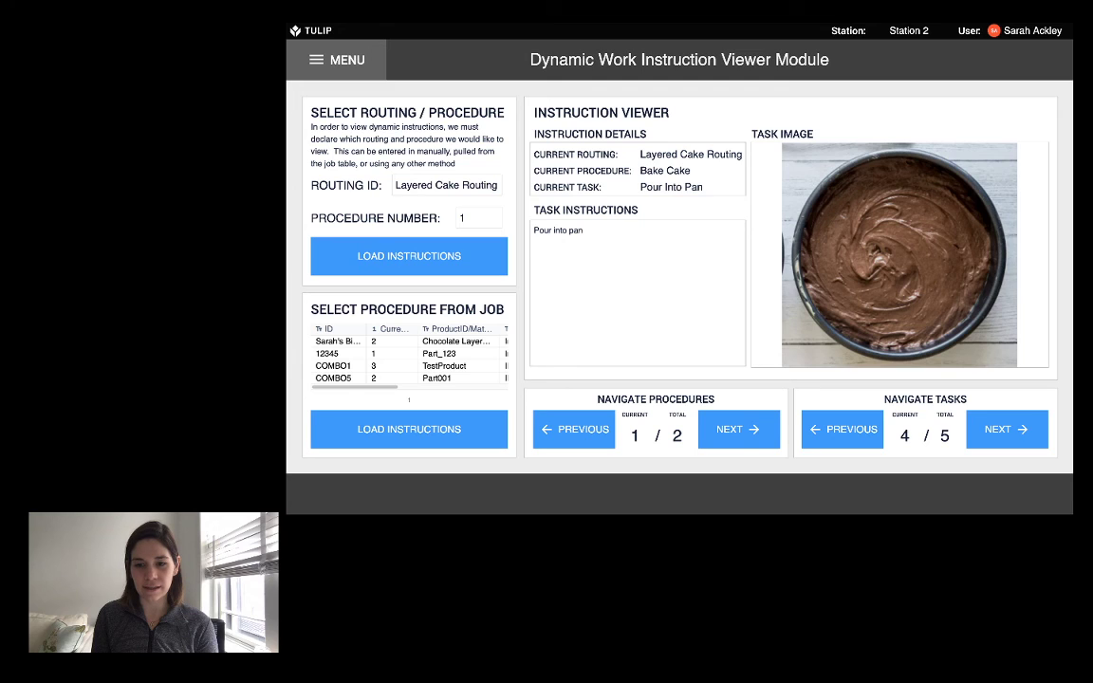
pyautogui.click(1006, 429)
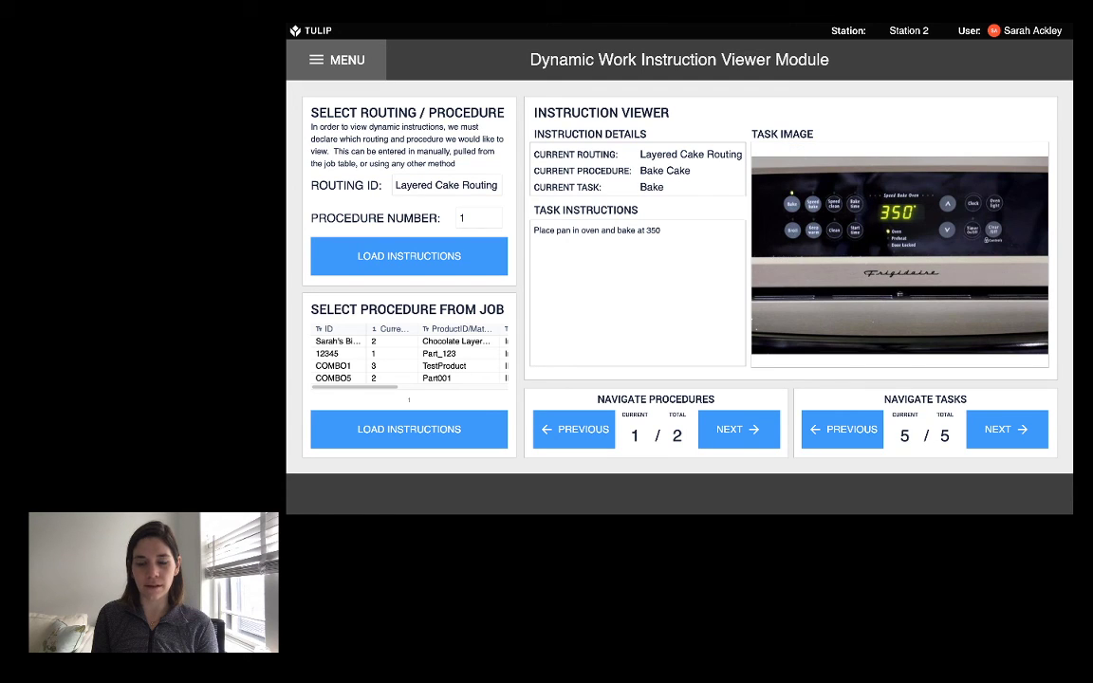
pyautogui.click(739, 429)
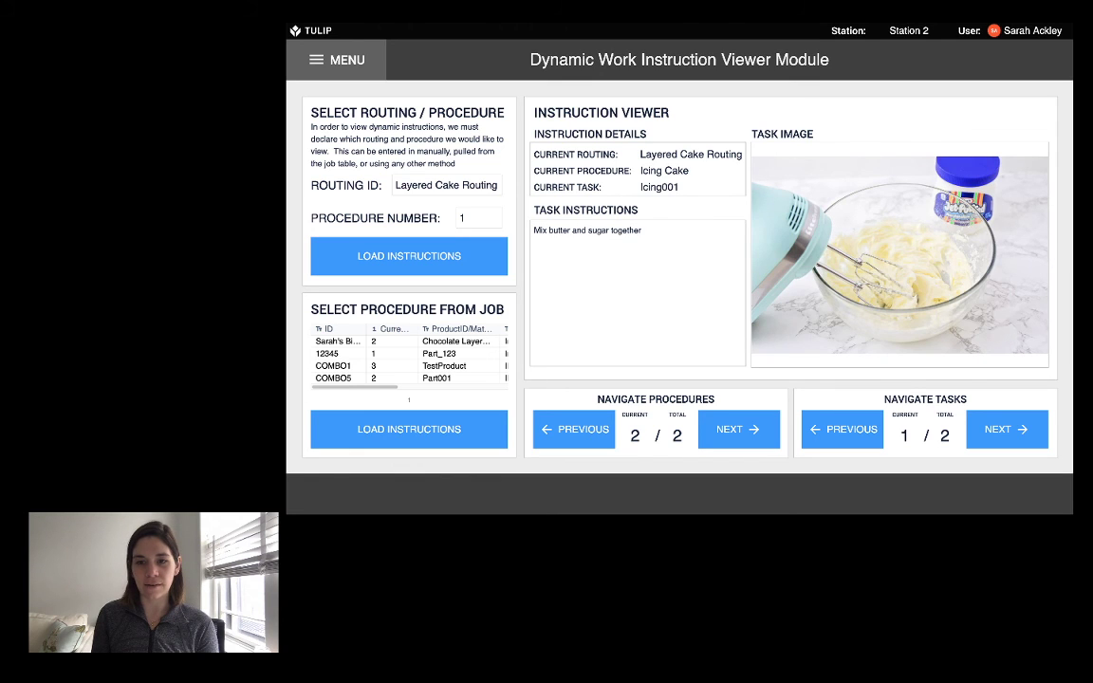
pyautogui.click(1007, 429)
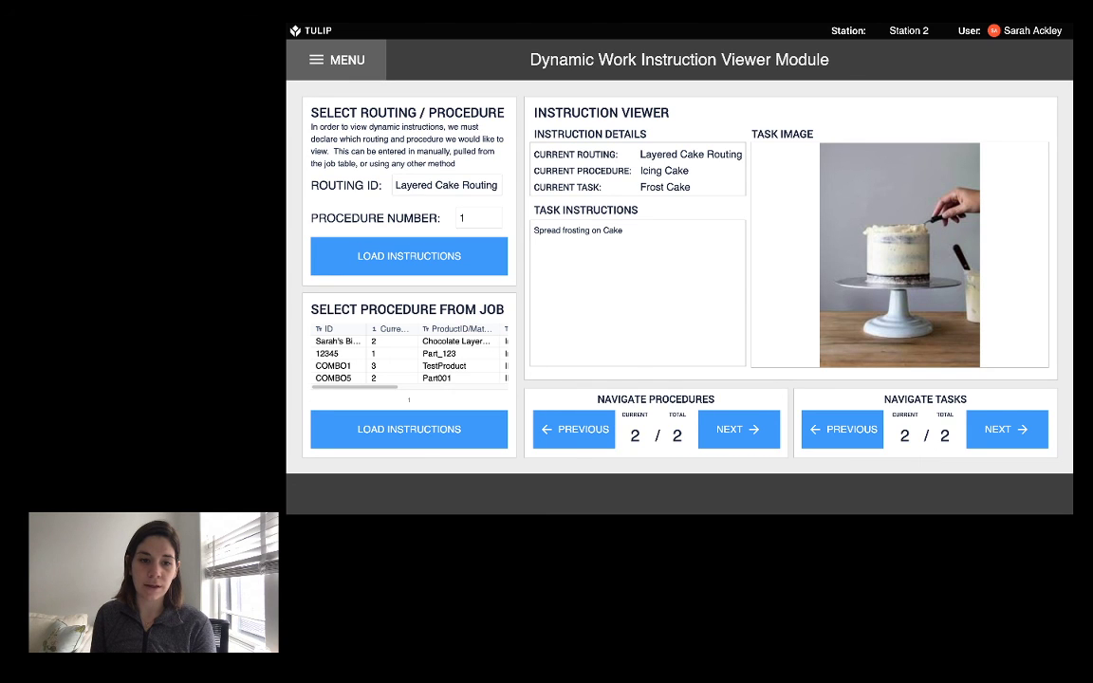
# Browse the job table for selecting a procedure from a job
pyautogui.click(458, 366)
pyautogui.scroll(-10, 409, 359)
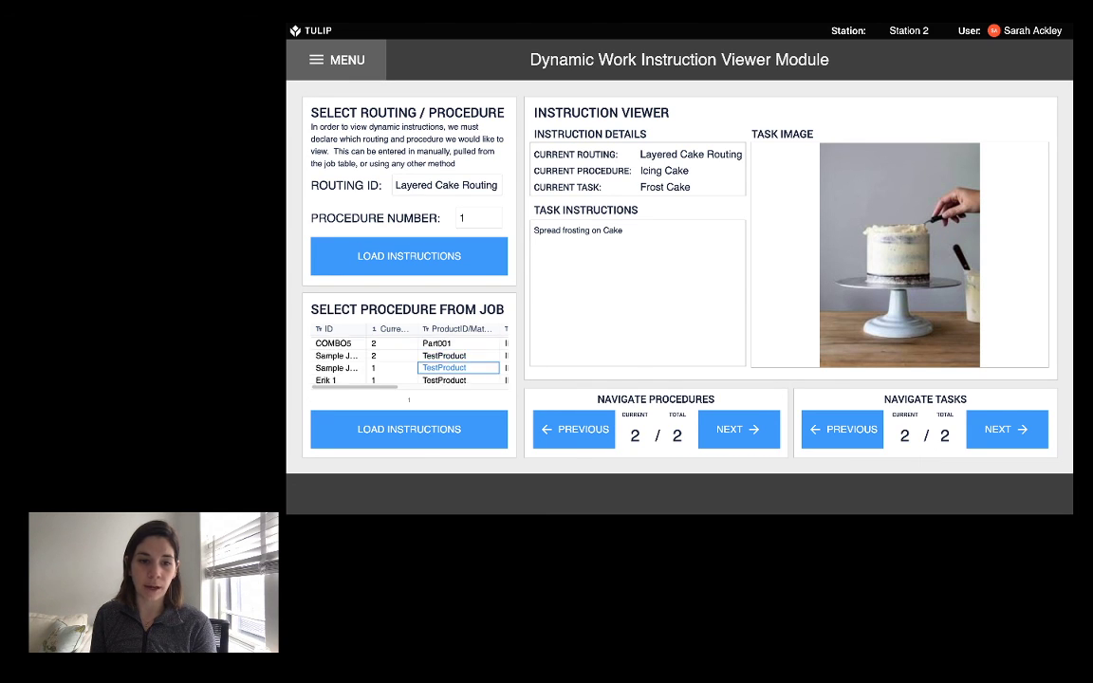
pyautogui.scroll(10, 409, 358)
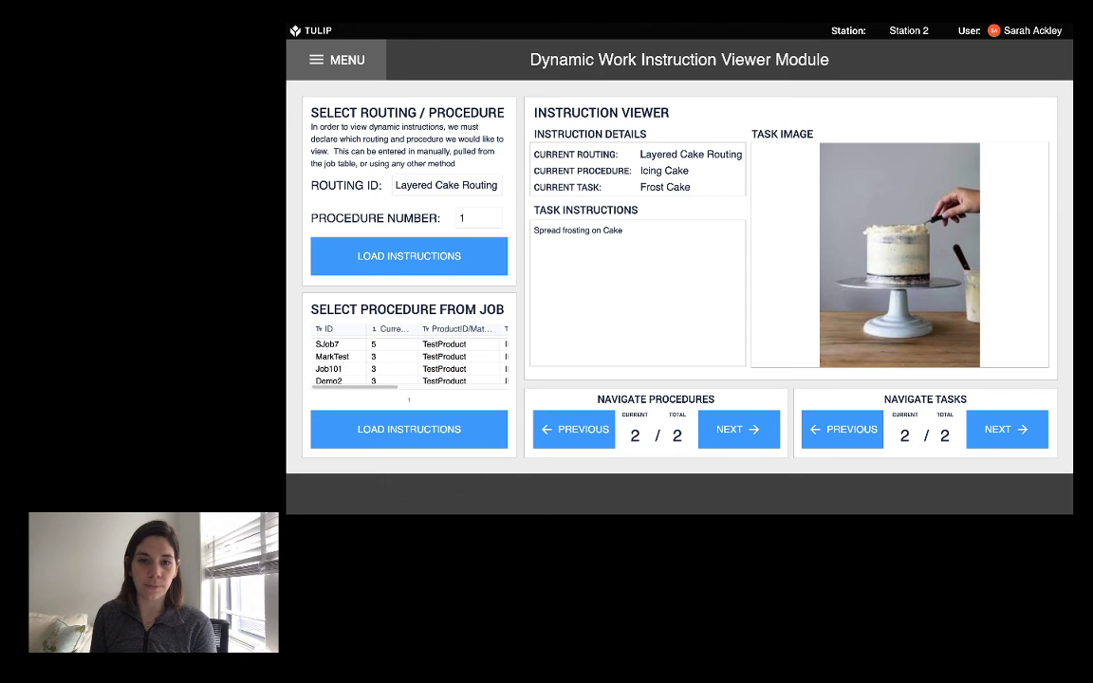